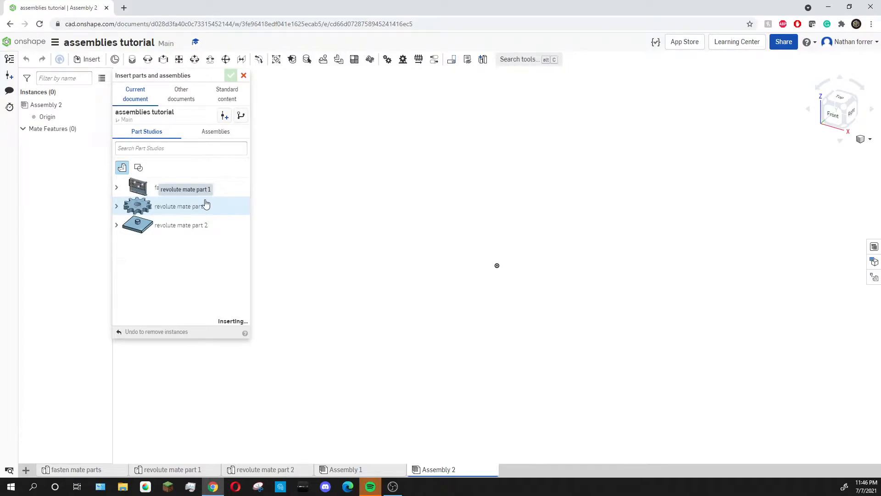
# - Insert the gear from revolute mate part 1 and the base plate from revolute mate part 2 into the assembly
pyautogui.click(205, 204)
pyautogui.click(495, 195)
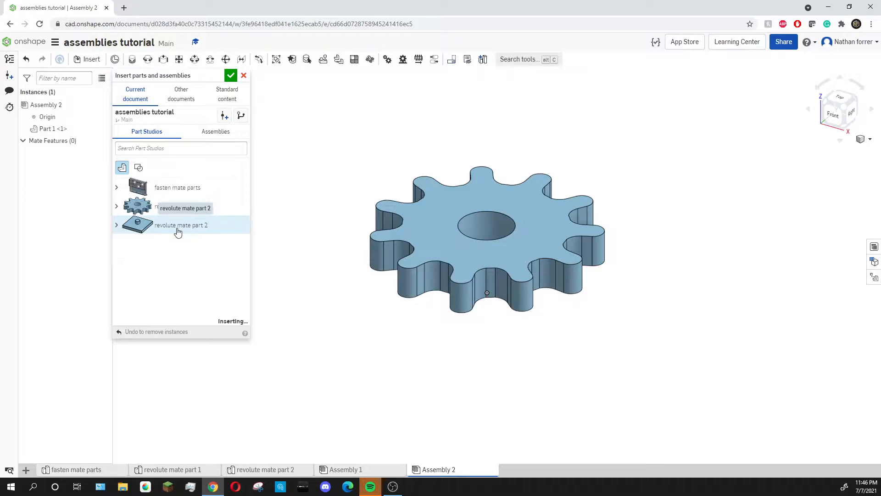
pyautogui.click(517, 352)
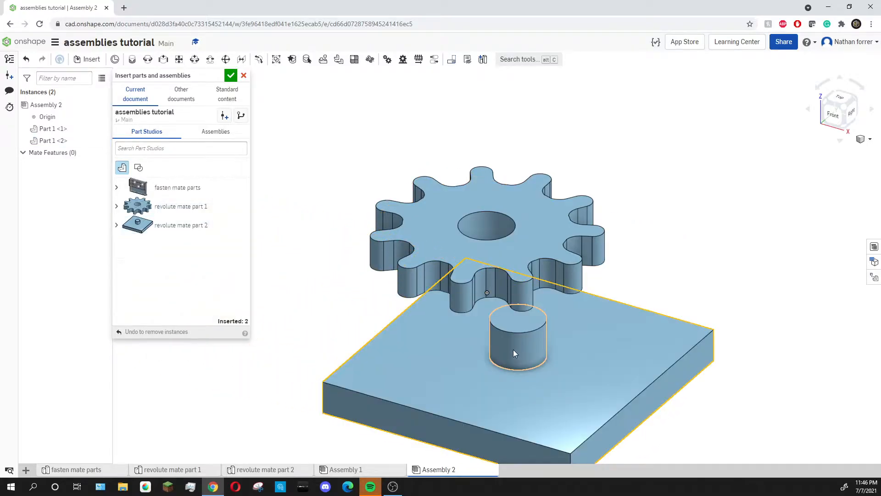
pyautogui.click(228, 76)
# - Move the gear and the base plate apart so that both are clear of each other and the origin
pyautogui.scroll(-2, 377, 285)
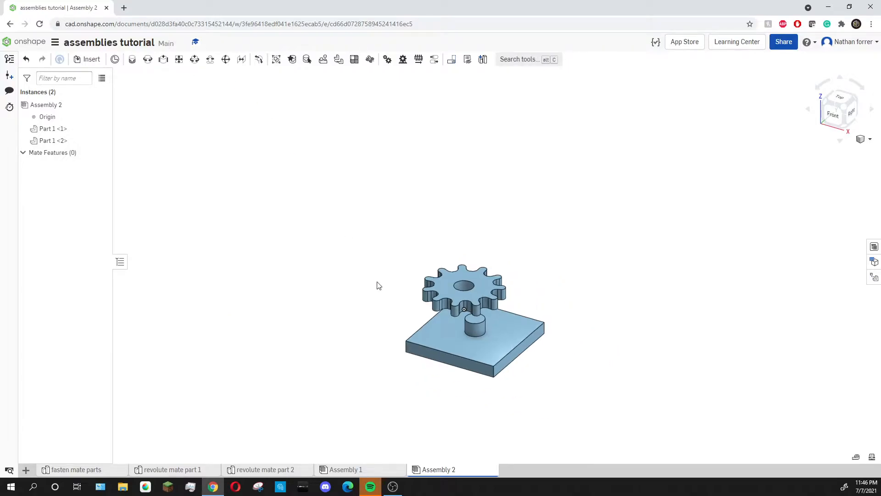
pyautogui.scroll(3, 413, 327)
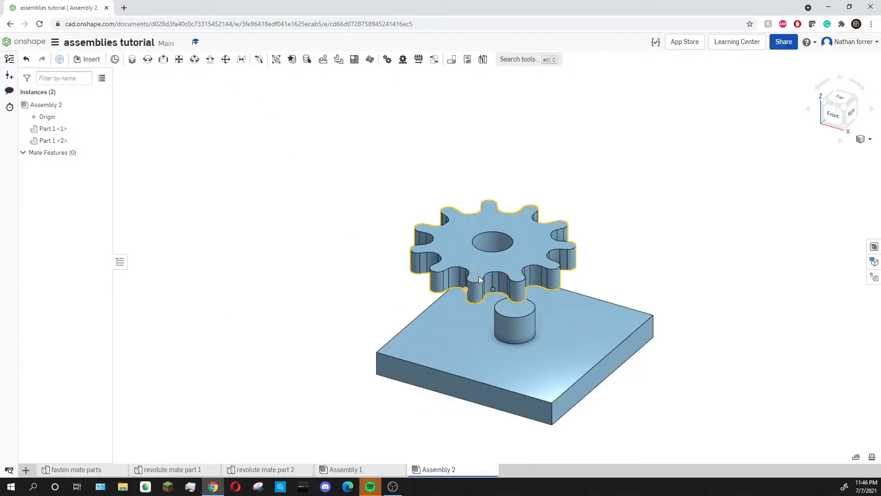
pyautogui.moveTo(447, 246); pyautogui.dragTo(181, 116)
pyautogui.moveTo(452, 319); pyautogui.dragTo(492, 191)
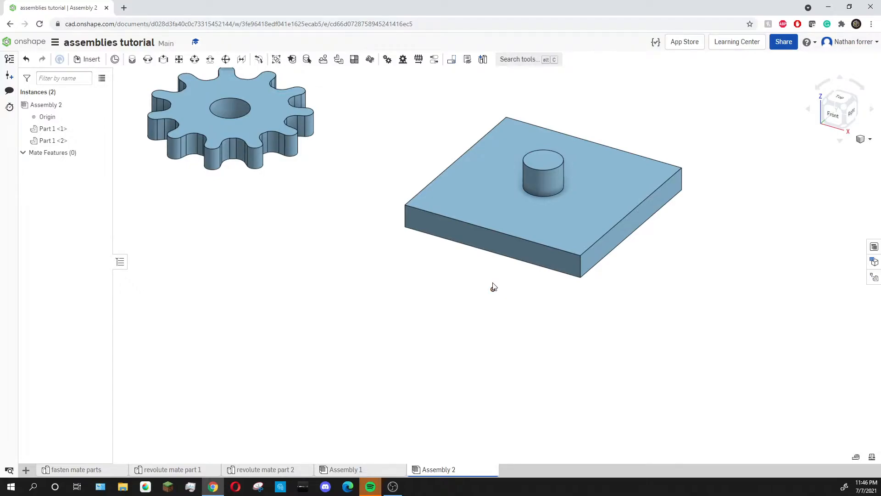
# - Fasten the centre of the base plate's bottom face to the assembly origin with a Fastened mate
pyautogui.click(132, 59)
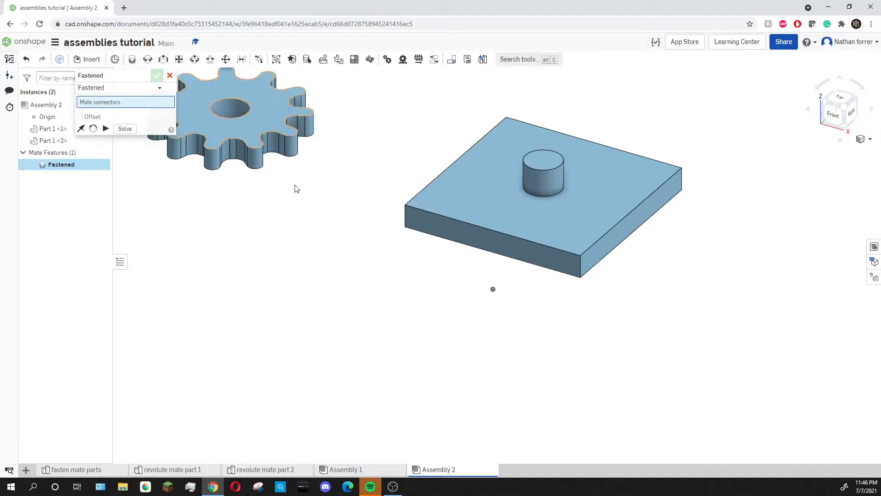
pyautogui.moveTo(527, 390); pyautogui.dragTo(515, 340, button='right')
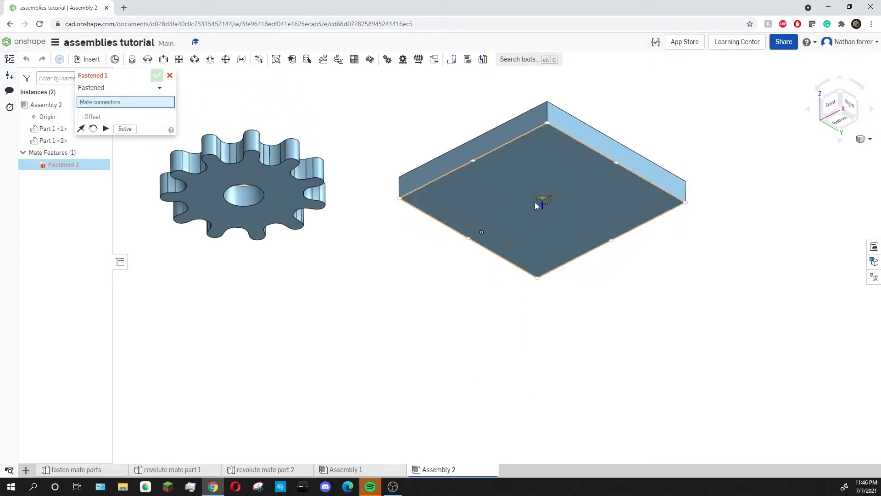
pyautogui.click(538, 204)
pyautogui.moveTo(512, 209); pyautogui.dragTo(468, 266, button='right')
pyautogui.scroll(4, 473, 302)
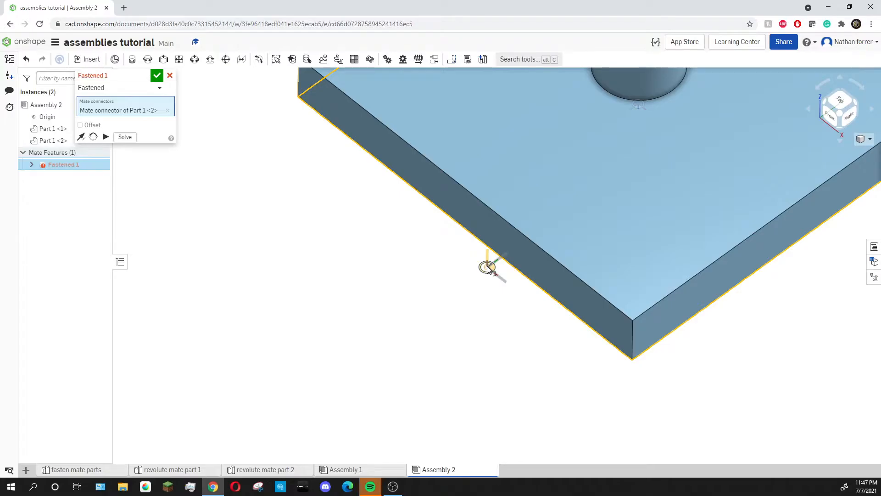
pyautogui.click(488, 269)
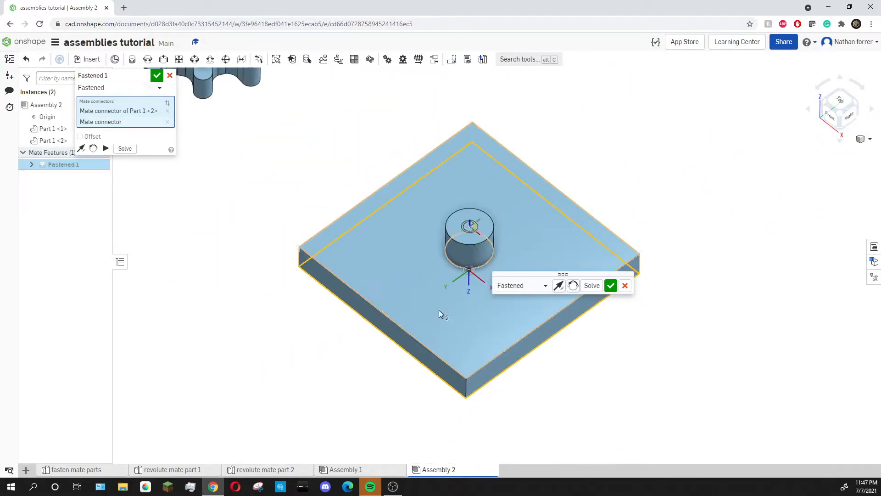
pyautogui.click(611, 285)
pyautogui.moveTo(572, 349)
pyautogui.mouseDown(button='right')
pyautogui.moveTo(576, 356)
pyautogui.moveTo(576, 319)
pyautogui.moveTo(574, 347)
pyautogui.mouseUp(button='right')
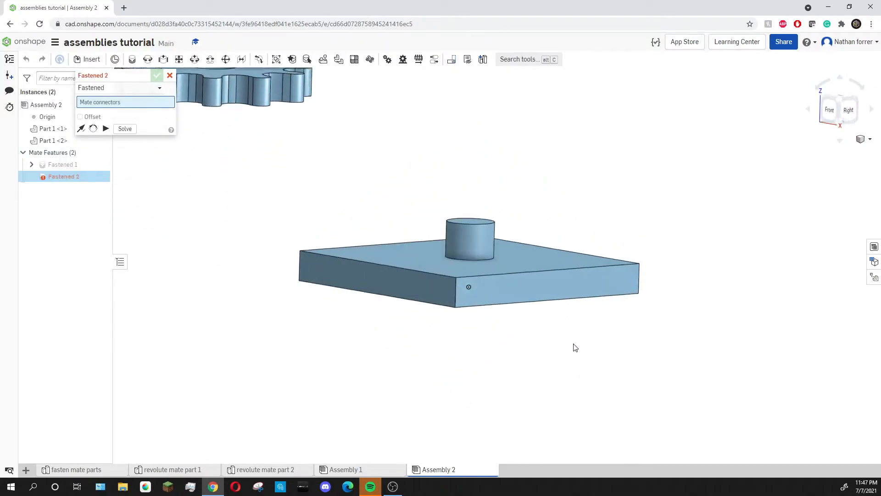
pyautogui.click(170, 75)
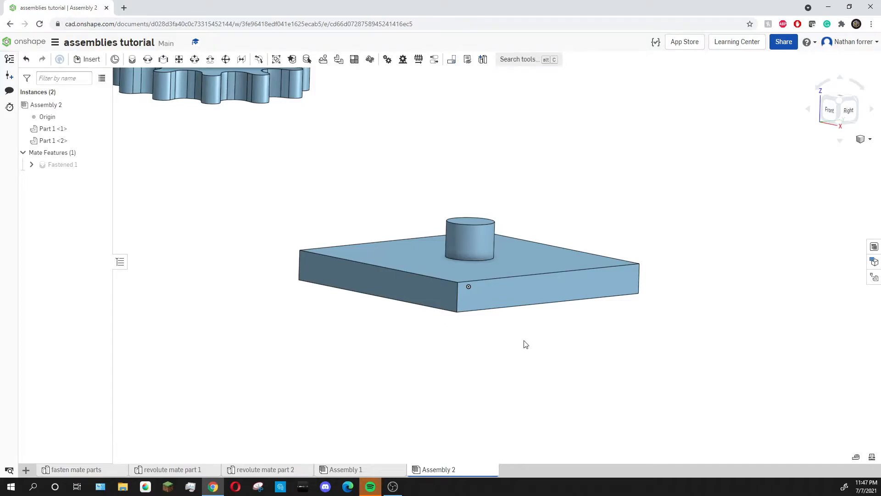
# - Start a Revolute mate with the centre of the gear hole's lower edge as the first mate connector
pyautogui.hotkey('shift', '7')
pyautogui.scroll(3, 515, 368)
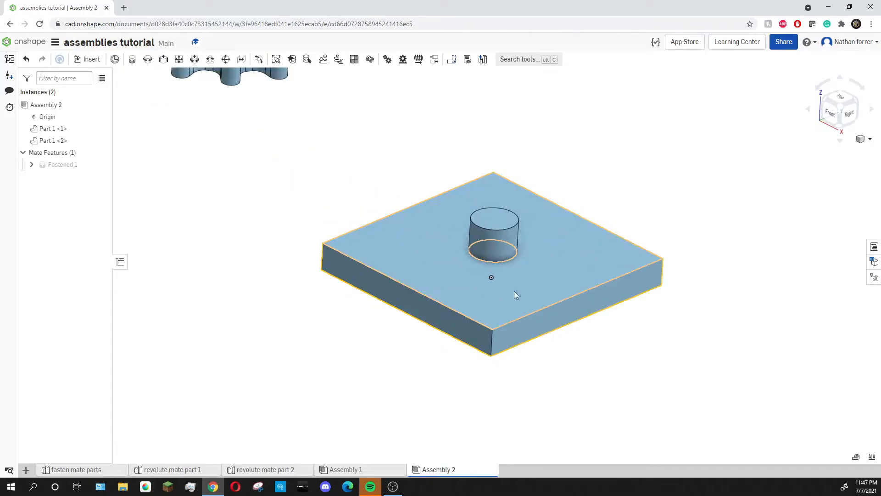
pyautogui.scroll(-2, 514, 338)
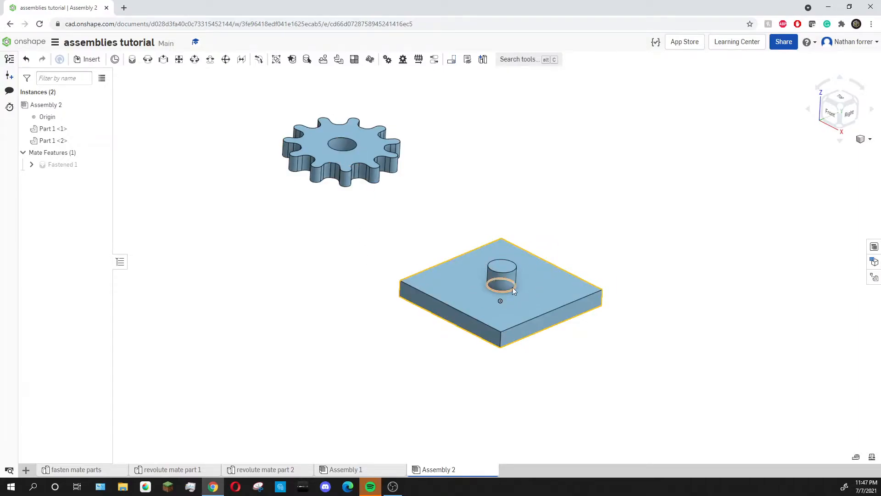
pyautogui.click(147, 59)
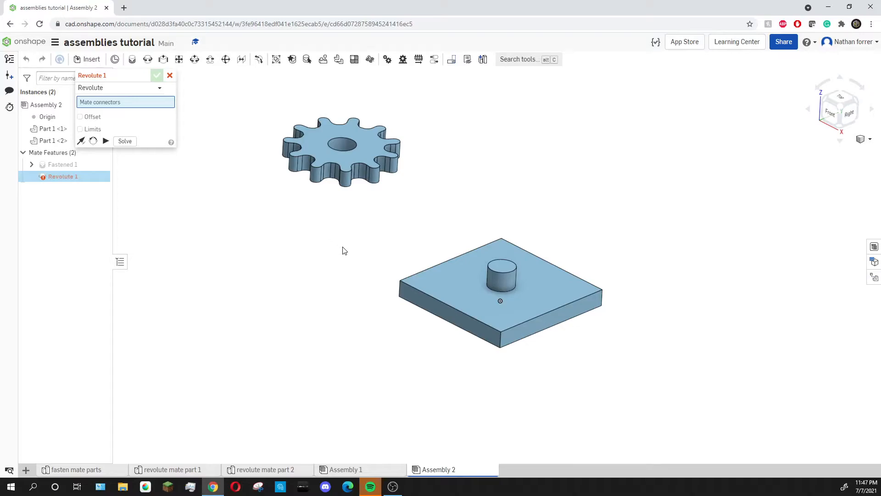
pyautogui.moveTo(344, 250); pyautogui.dragTo(336, 226, button='right')
pyautogui.scroll(5, 336, 225)
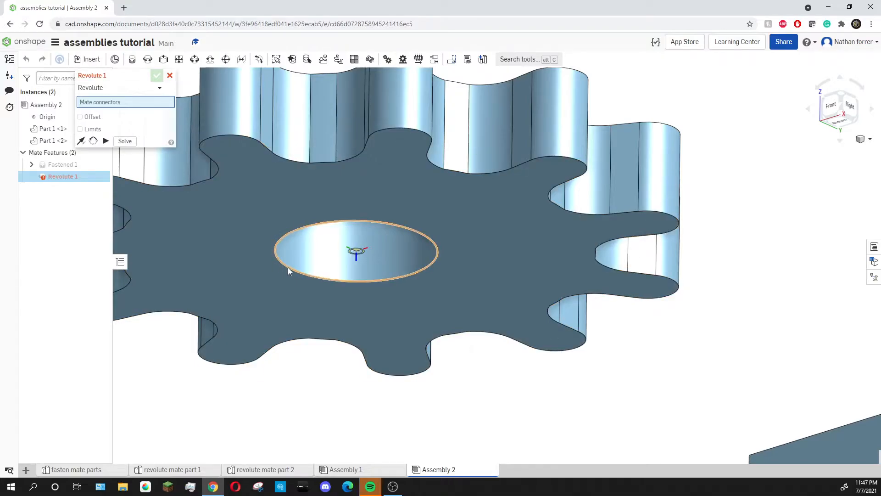
pyautogui.click(362, 282)
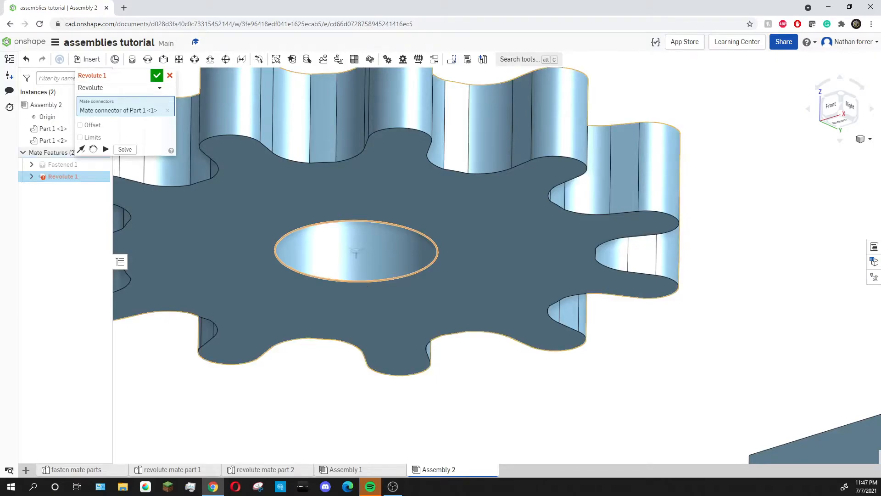
# - Complete the Revolute mate using the circular edge at the base of the plate's pin as the second mate connector
pyautogui.scroll(-5, 362, 282)
pyautogui.hotkey('shift', '7')
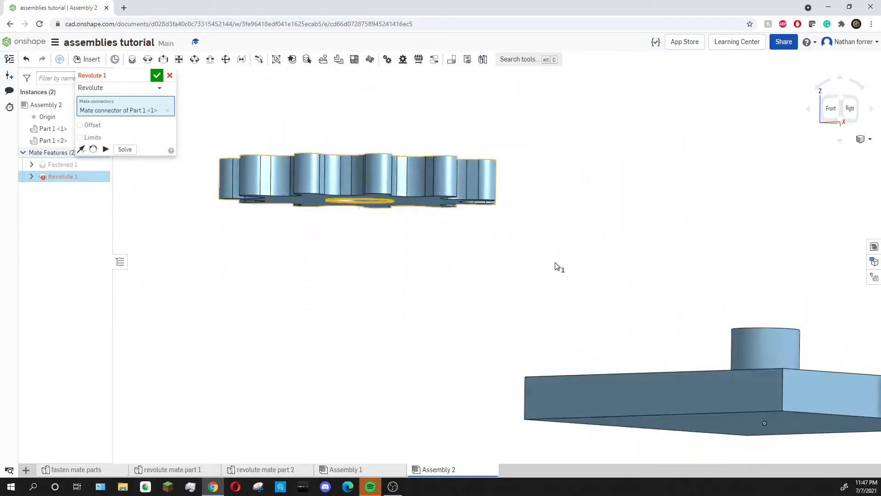
pyautogui.scroll(6, 543, 315)
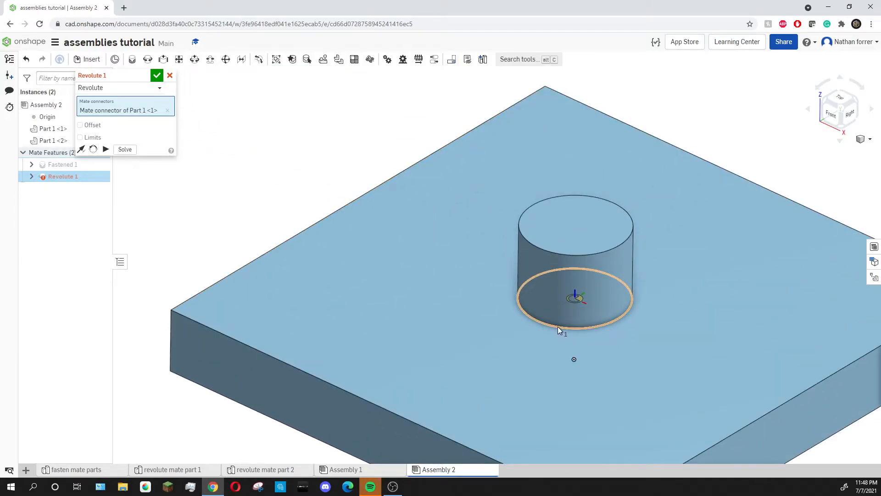
pyautogui.click(558, 326)
pyautogui.scroll(-5, 558, 327)
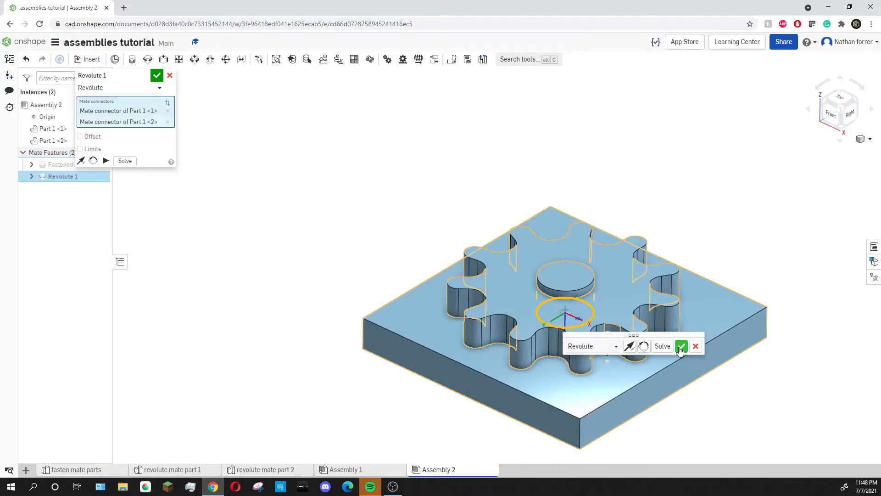
pyautogui.click(682, 346)
pyautogui.moveTo(269, 247); pyautogui.dragTo(287, 267, button='right')
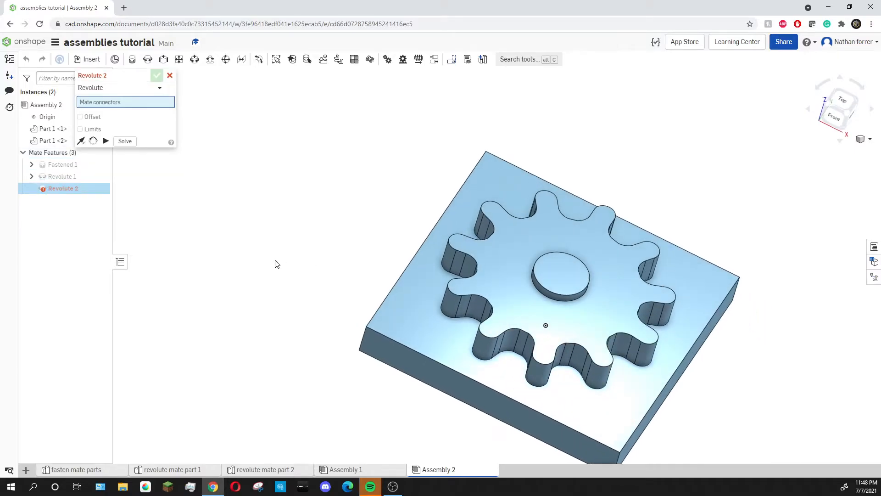
pyautogui.click(170, 75)
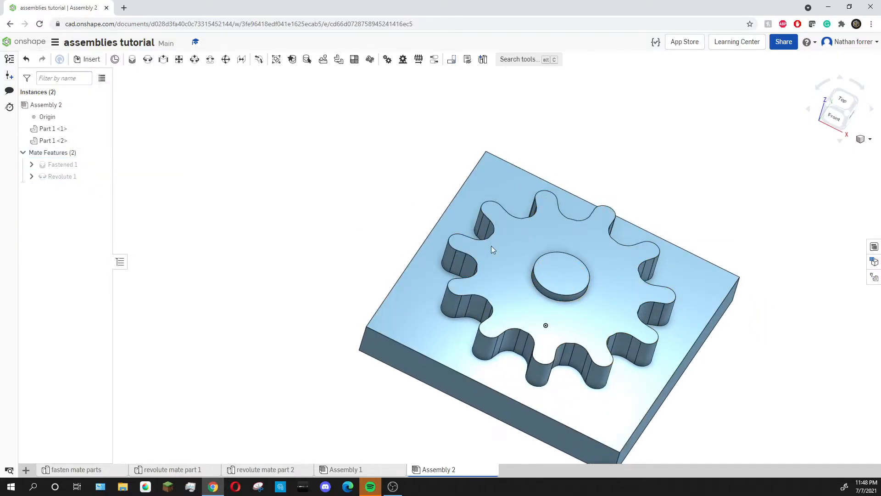
# - Turn the gear around the pin to test the revolute motion, and undo the rotation
pyautogui.moveTo(548, 347); pyautogui.dragTo(490, 305)
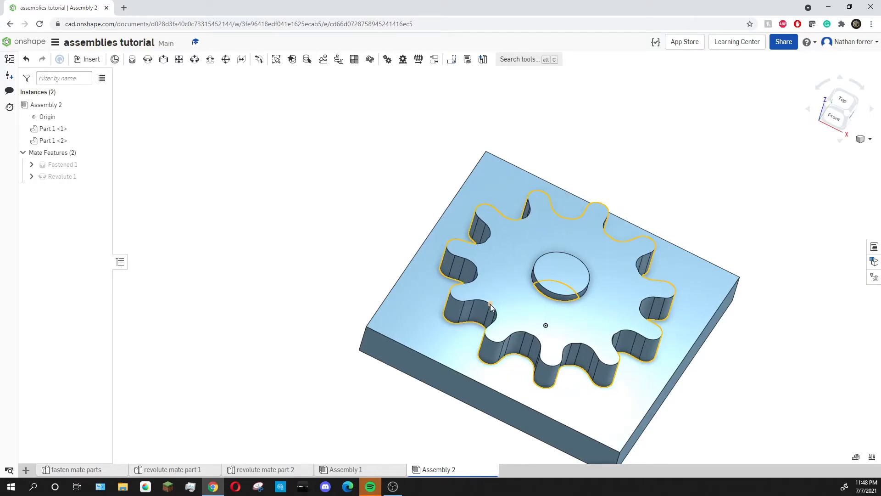
pyautogui.hotkey('ctrl', 'z')
# - Edit the Revolute 1 mate to enable Offset with a Z distance of 0.05 in
pyautogui.moveTo(307, 320); pyautogui.dragTo(303, 285, button='right')
pyautogui.scroll(5, 557, 334)
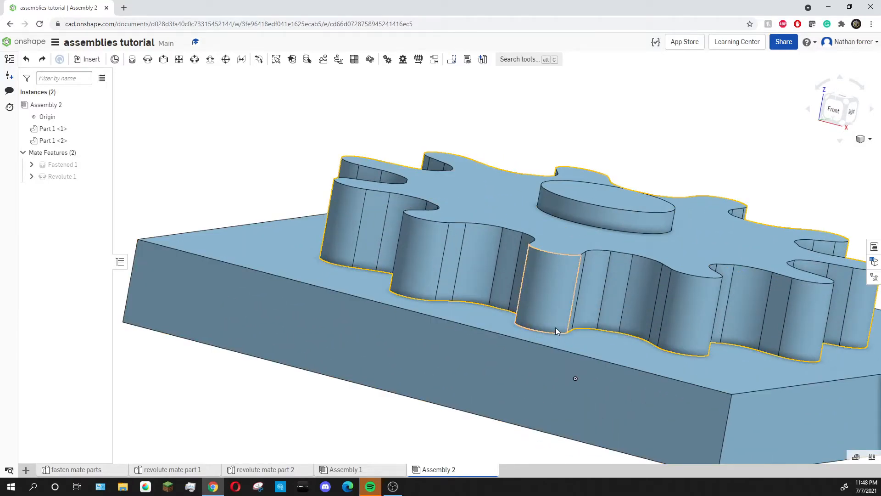
pyautogui.scroll(3, 554, 339)
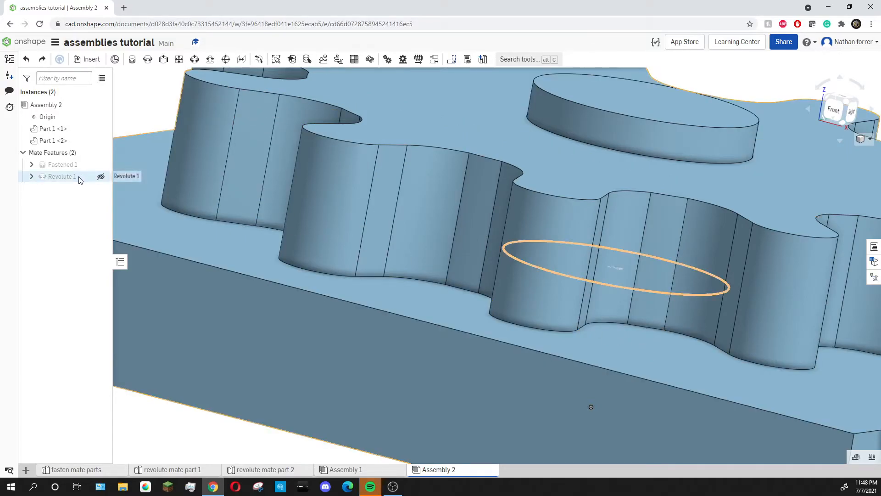
pyautogui.moveTo(79, 176)
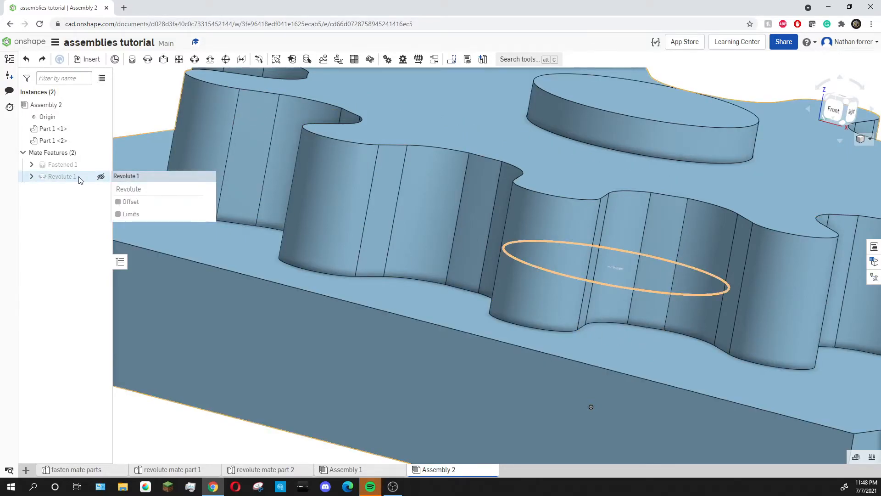
pyautogui.doubleClick(79, 177)
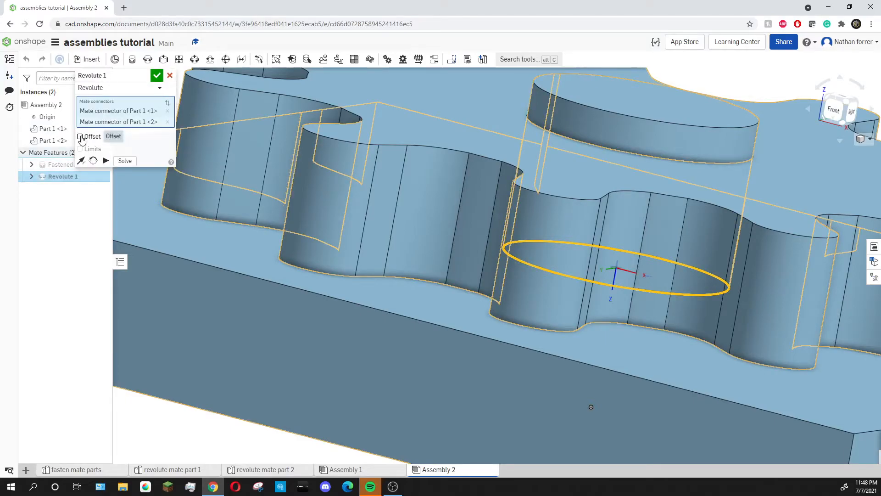
pyautogui.click(80, 137)
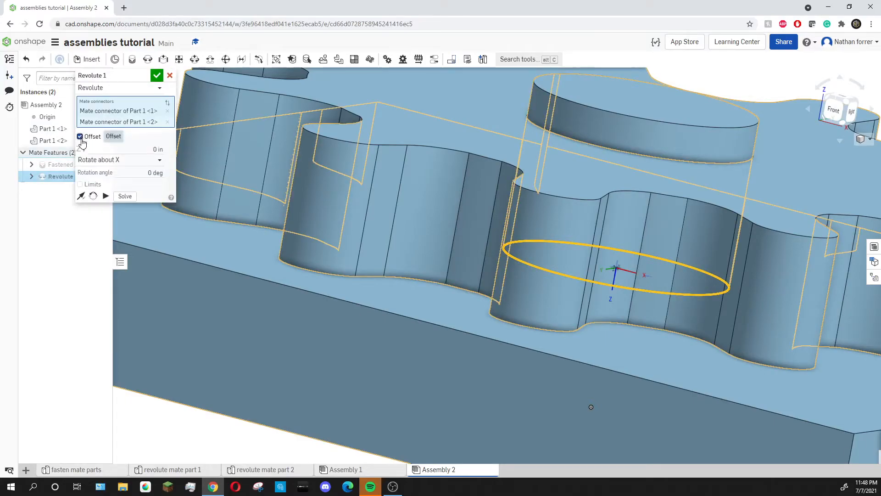
pyautogui.click(130, 150)
pyautogui.scroll(-4, 376, 257)
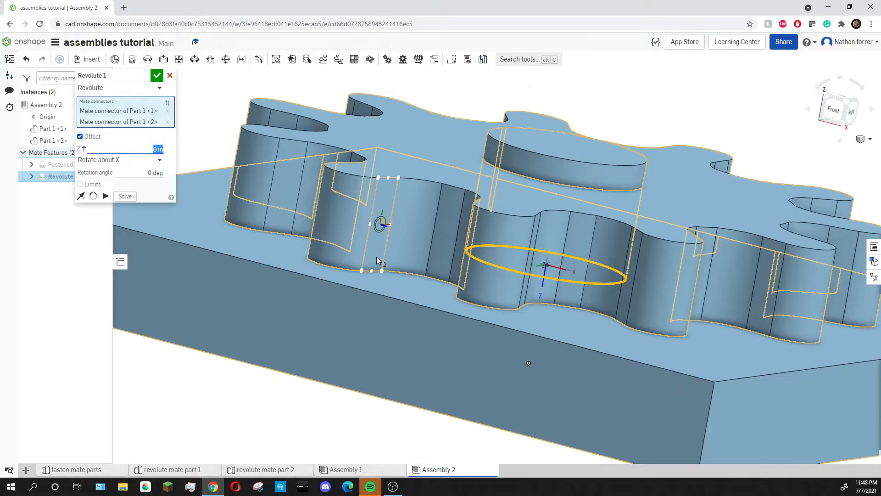
pyautogui.press('BackSpace')
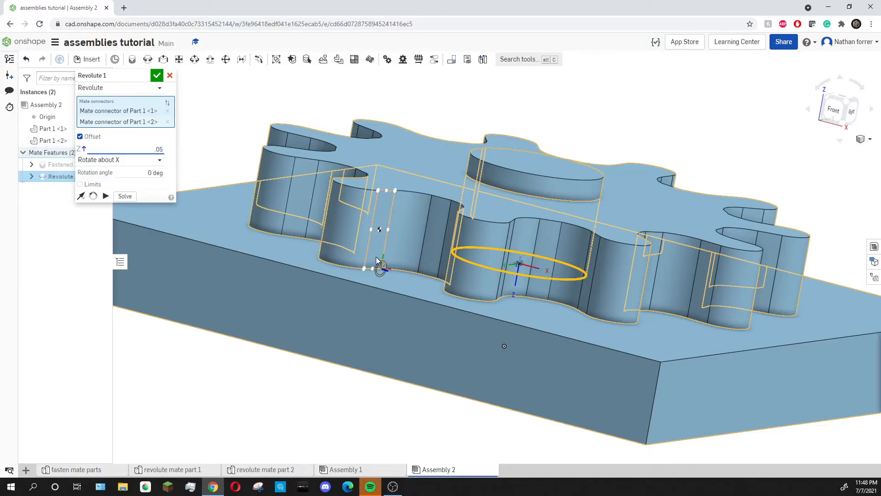
pyautogui.press('Return')
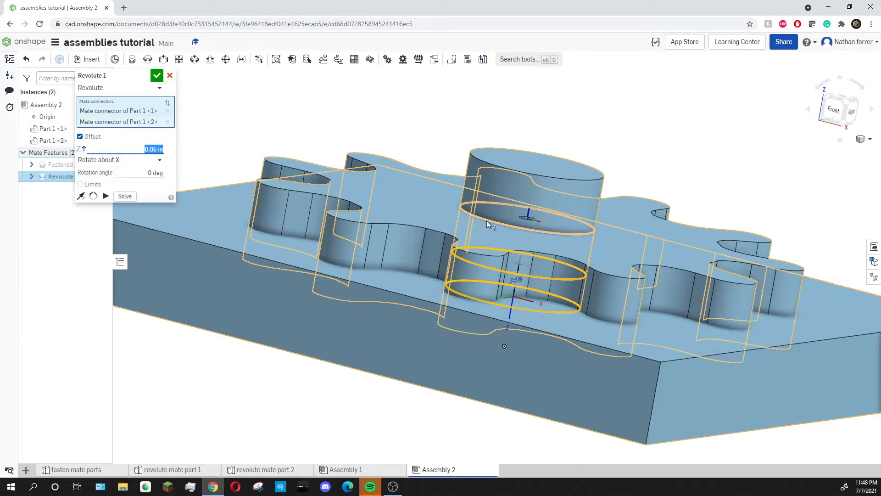
# - Reverse the offset direction by setting the mate's Z distance to -0.05 in
pyautogui.click(145, 150)
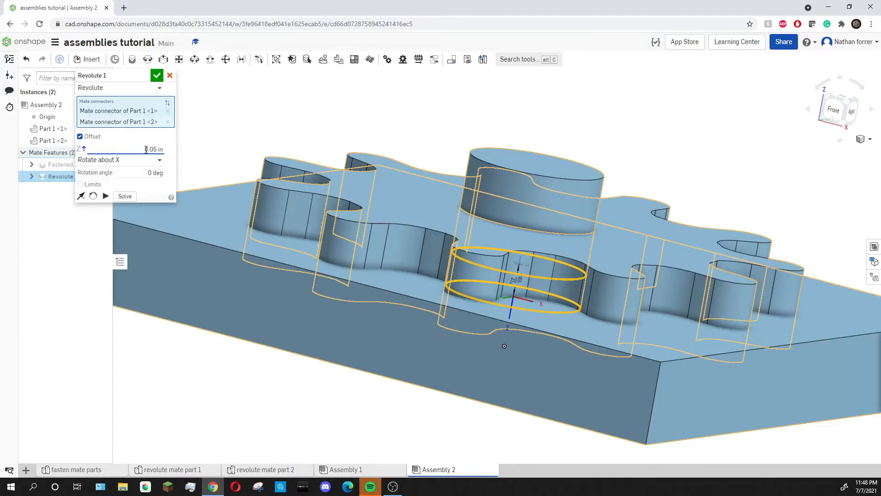
pyautogui.write('-')
pyautogui.press('Return')
pyautogui.moveTo(469, 286)
pyautogui.mouseDown(button='right')
pyautogui.moveTo(486, 279)
pyautogui.moveTo(478, 291)
pyautogui.moveTo(483, 279)
pyautogui.mouseUp(button='right')
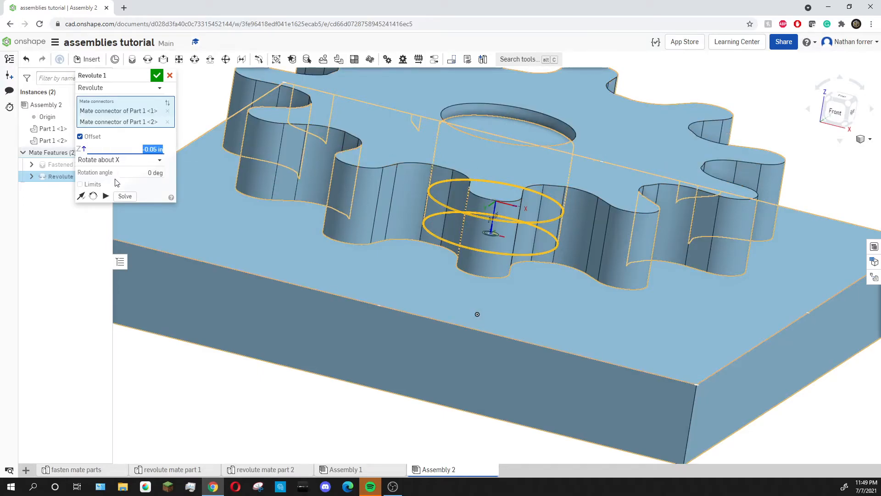
# - Set the mate offset's rotation angle about X to 90 deg and view the tilted gear from another side
pyautogui.click(137, 173)
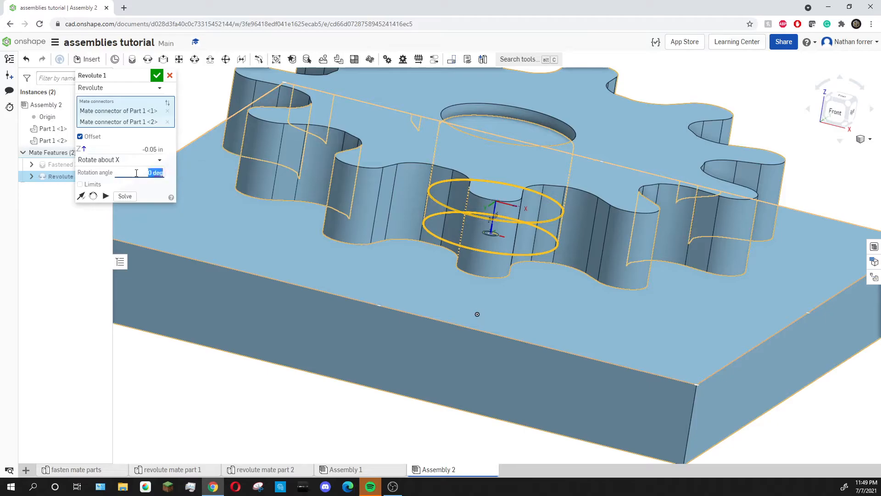
pyautogui.write('90')
pyautogui.press('Return')
pyautogui.scroll(-4, 206, 198)
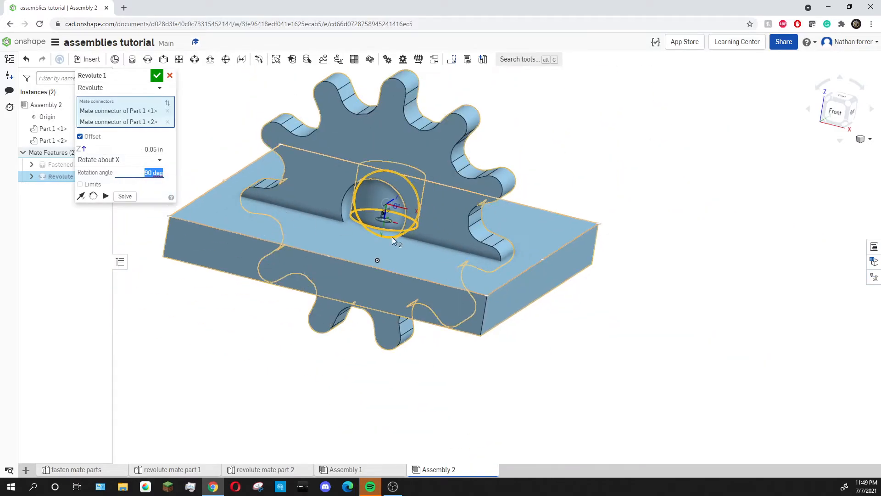
pyautogui.moveTo(550, 246); pyautogui.dragTo(478, 232, button='right')
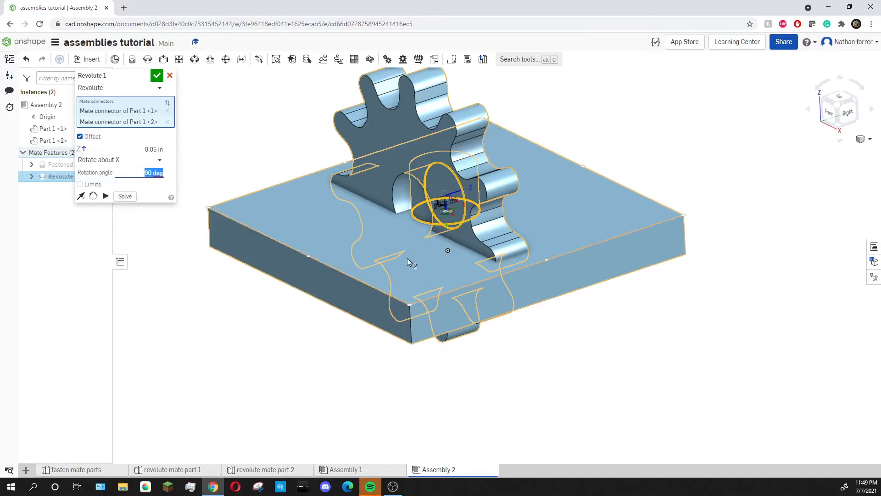
# - Reset the Revolute 1 mate's rotation angle about X to 0 deg
pyautogui.click(157, 173)
pyautogui.doubleClick(158, 173)
pyautogui.moveTo(138, 174); pyautogui.dragTo(181, 177)
pyautogui.write('0')
pyautogui.press('Return')
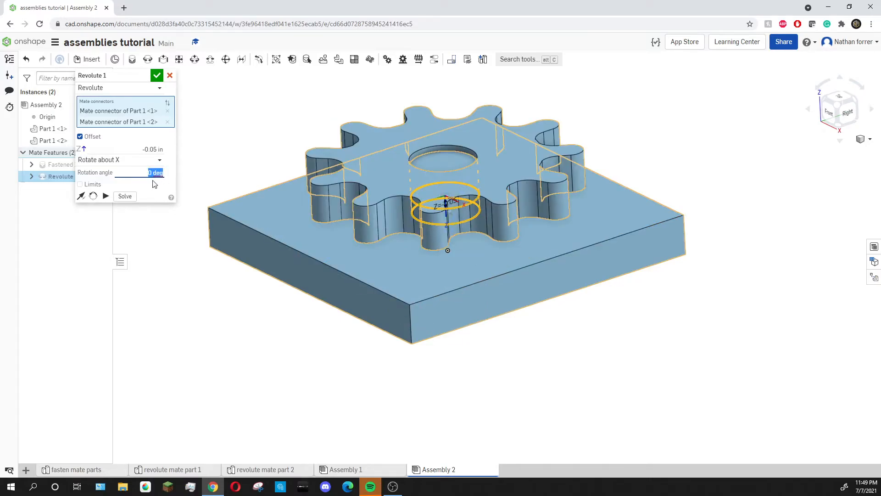
# - Enable rotation limits on the Revolute 1 mate with a minimum of 0 deg and a maximum of 360 deg, and accept the mate
pyautogui.click(80, 185)
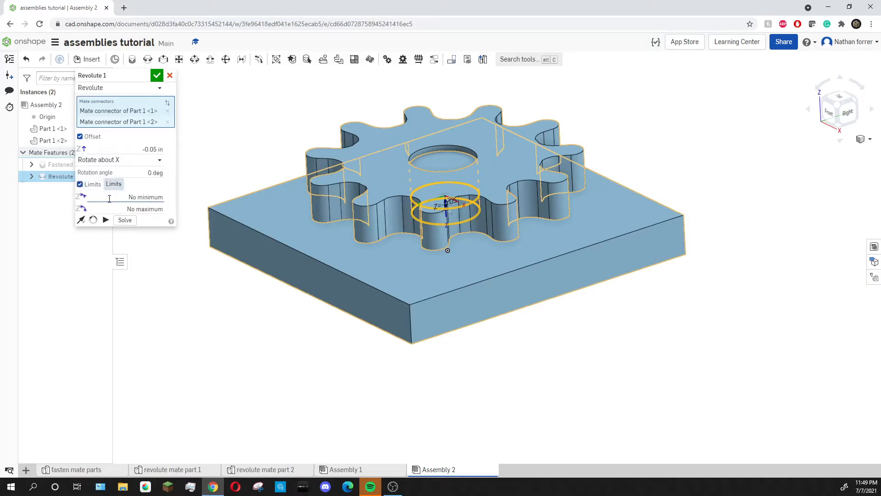
pyautogui.click(150, 197)
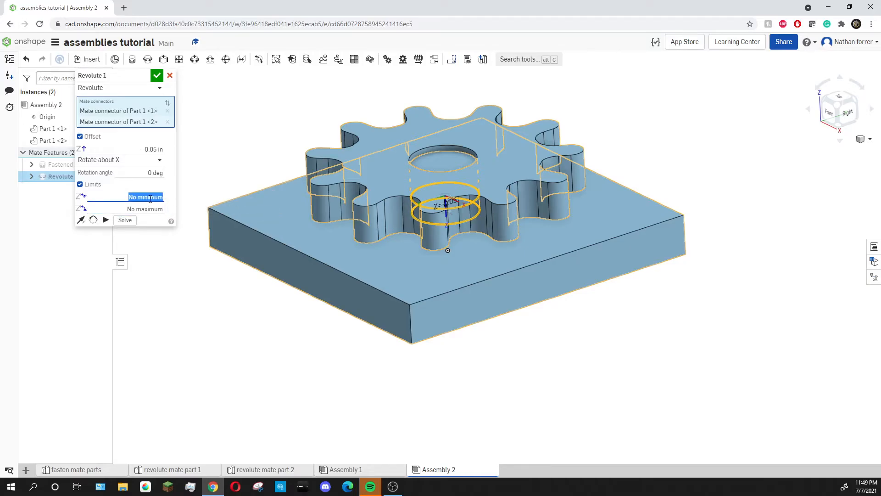
pyautogui.write('0')
pyautogui.click(152, 209)
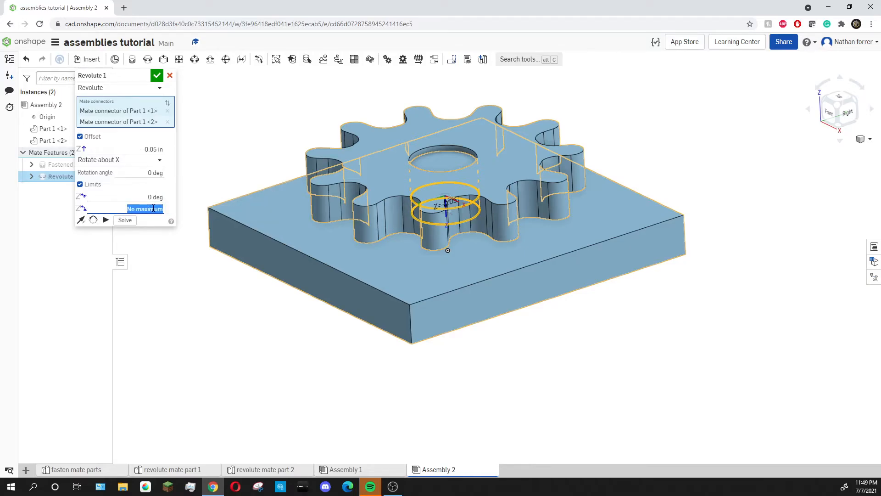
pyautogui.write('360')
pyautogui.press('Return')
pyautogui.click(156, 76)
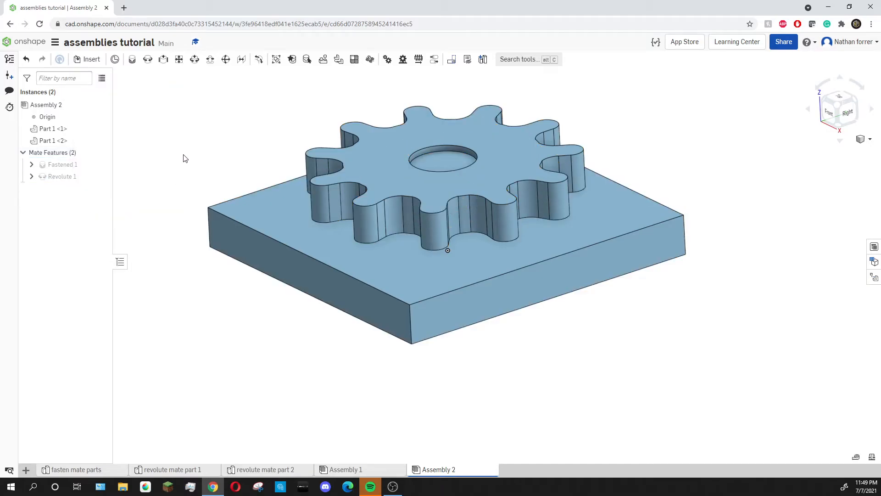
# - Turn the gear around the pin to test the revolute mate's rotation limits
pyautogui.click(844, 109)
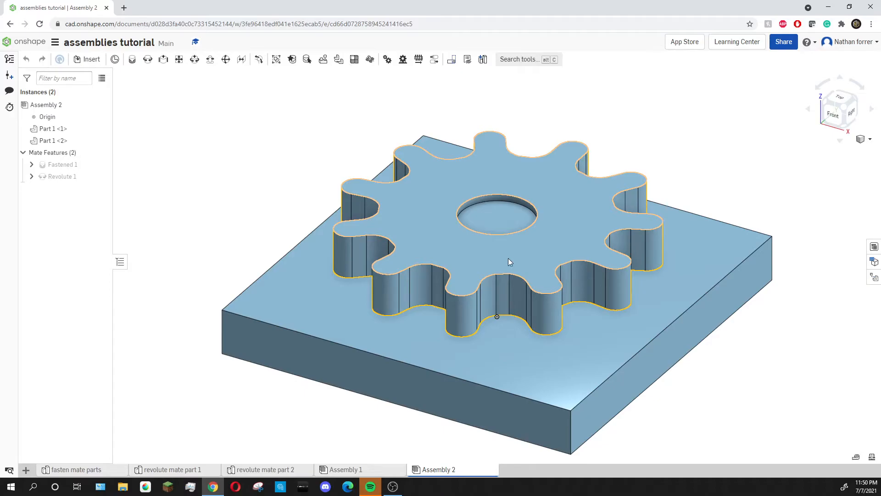
pyautogui.moveTo(473, 266); pyautogui.dragTo(449, 259)
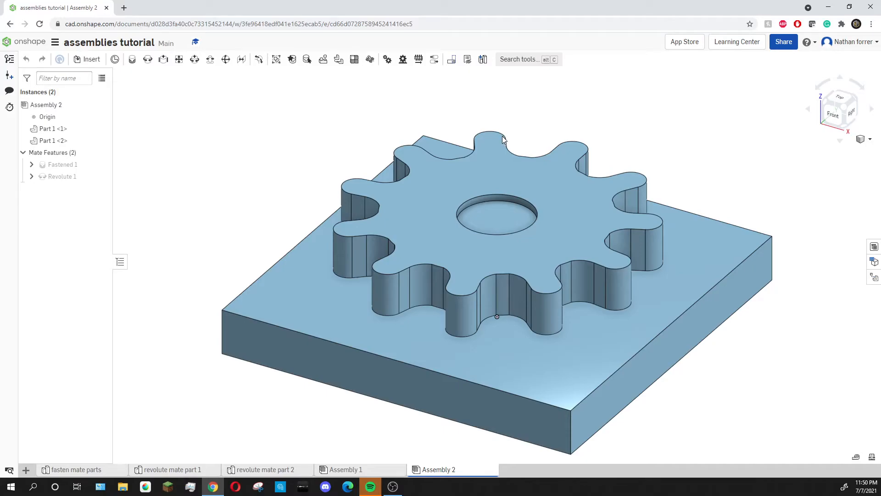
pyautogui.moveTo(408, 286); pyautogui.dragTo(519, 307)
# - Insert one instance of Assembly 1 from the current document near the gear and base plate
pyautogui.scroll(-3, 630, 421)
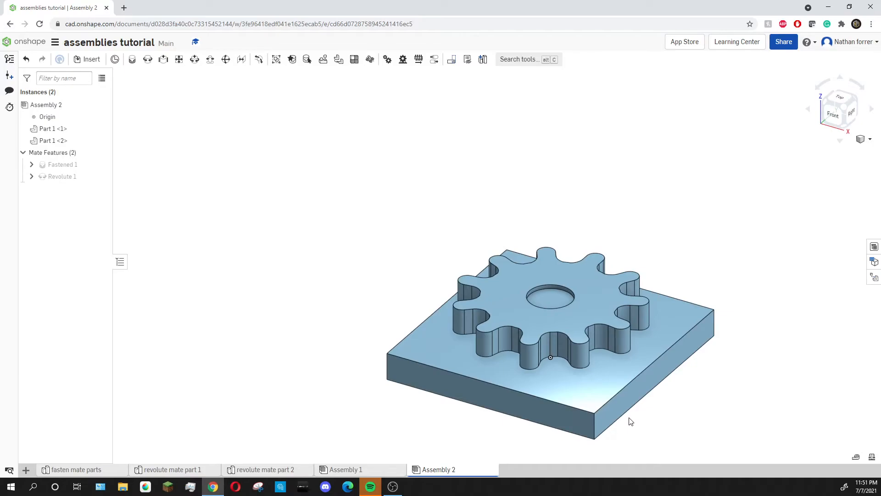
pyautogui.click(89, 61)
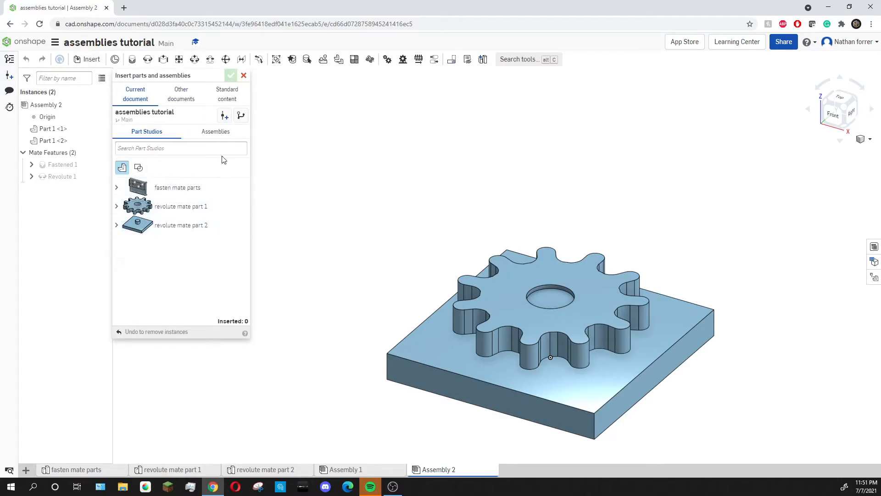
pyautogui.click(211, 133)
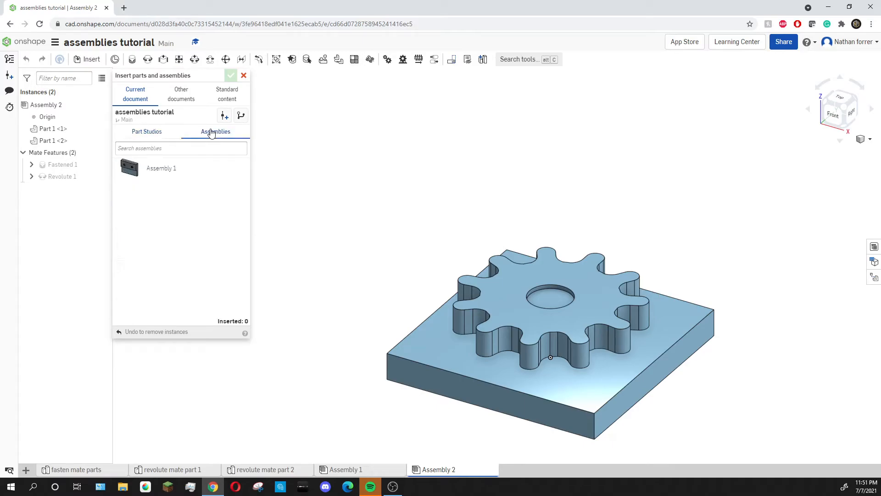
pyautogui.click(190, 175)
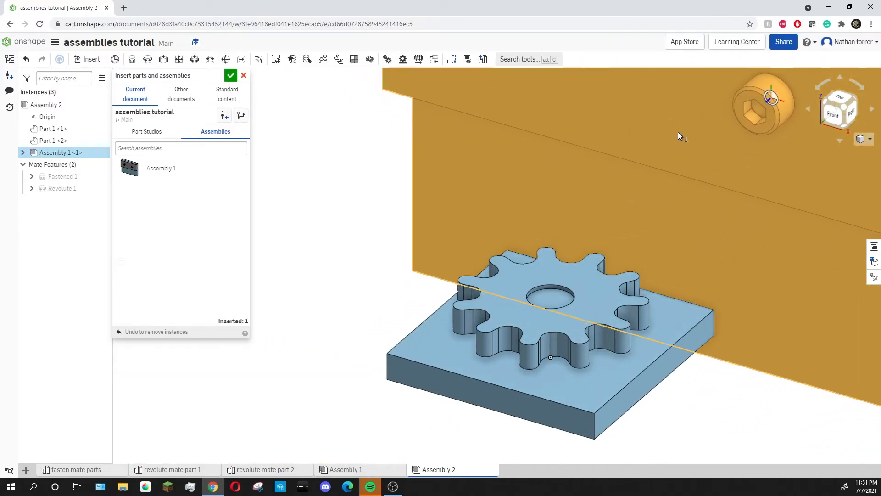
pyautogui.click(679, 131)
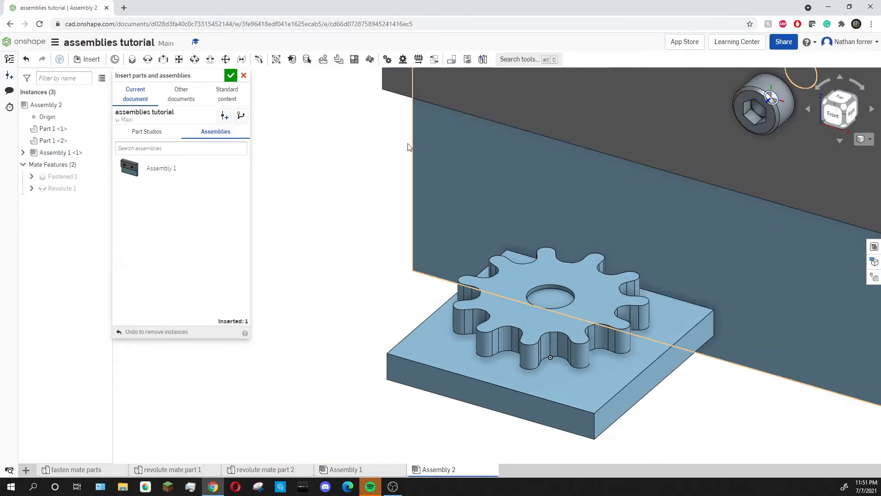
pyautogui.click(230, 75)
# - Start a fastened mate and choose the centre of the bottom face of Assembly 1's blue plate as the first mate connector
pyautogui.scroll(-3, 234, 227)
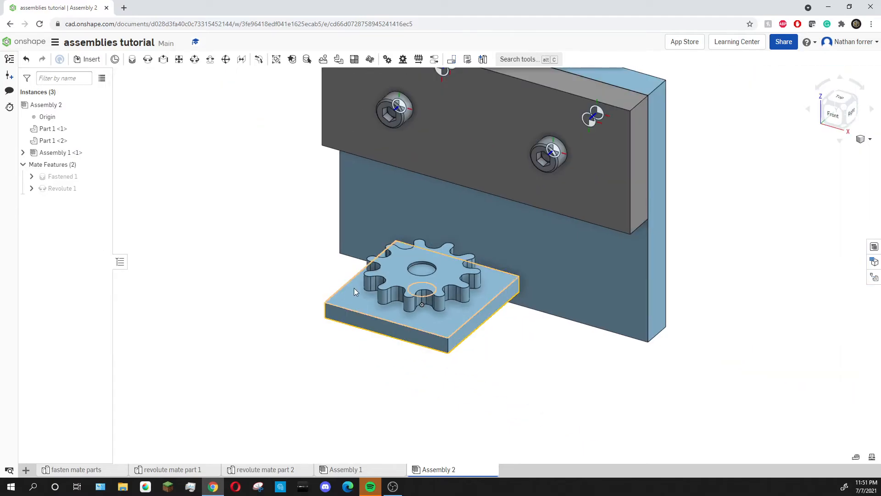
pyautogui.scroll(-3, 505, 370)
pyautogui.moveTo(553, 392); pyautogui.dragTo(528, 321, button='right')
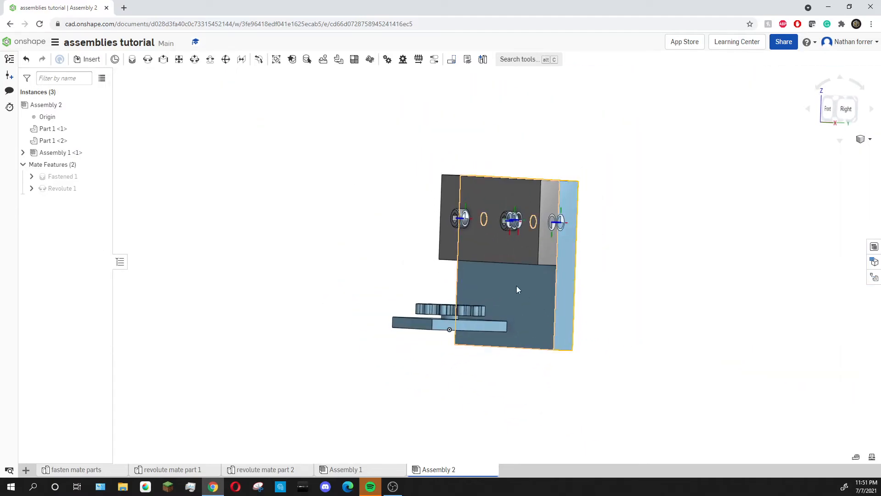
pyautogui.moveTo(448, 362); pyautogui.dragTo(472, 376, button='right')
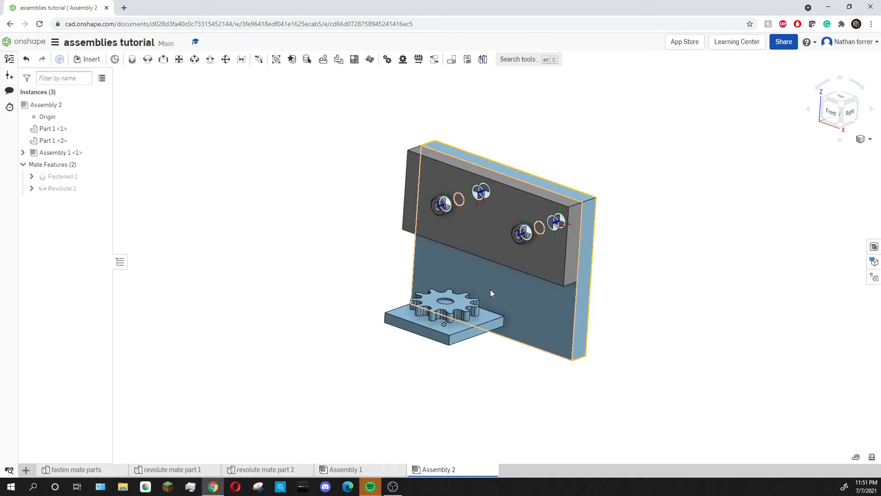
pyautogui.click(132, 59)
pyautogui.moveTo(476, 402); pyautogui.dragTo(484, 348, button='right')
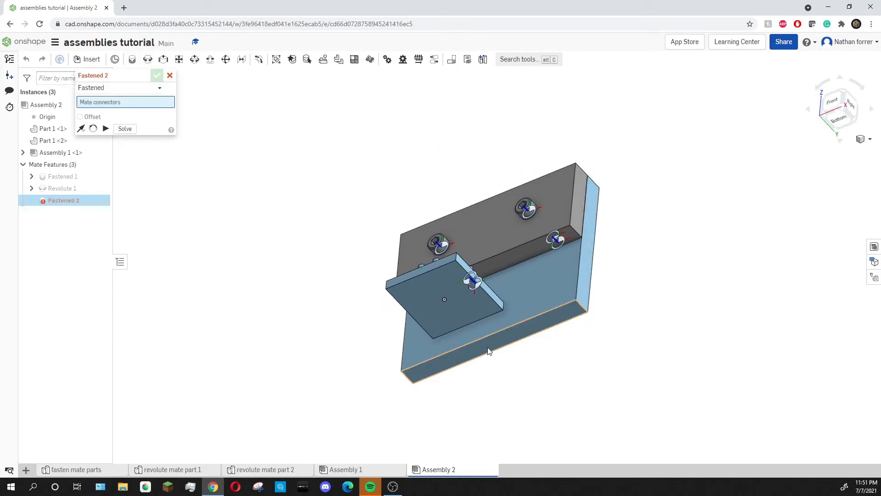
pyautogui.scroll(5, 486, 344)
pyautogui.click(501, 327)
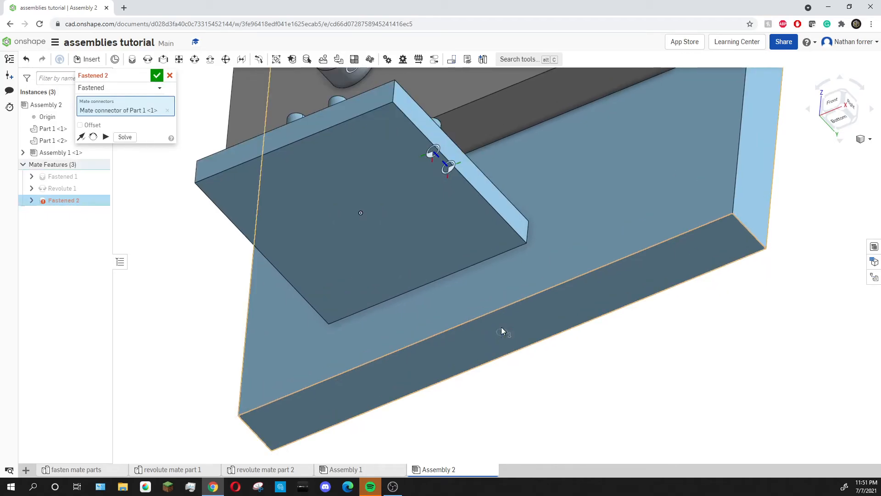
# - Fasten the blue plate to the centre of the hole on the gear's top face and accept the mate
pyautogui.scroll(-5, 462, 284)
pyautogui.moveTo(462, 288); pyautogui.dragTo(426, 268, button='right')
pyautogui.scroll(5, 418, 231)
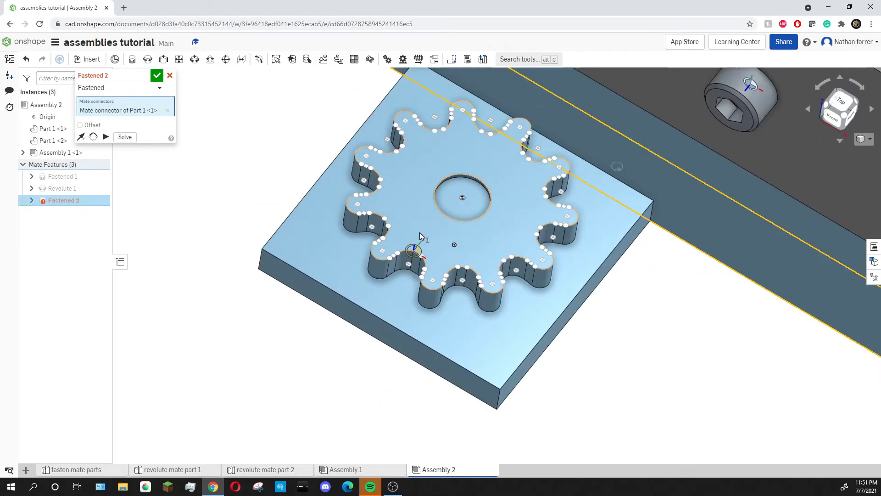
pyautogui.click(435, 229)
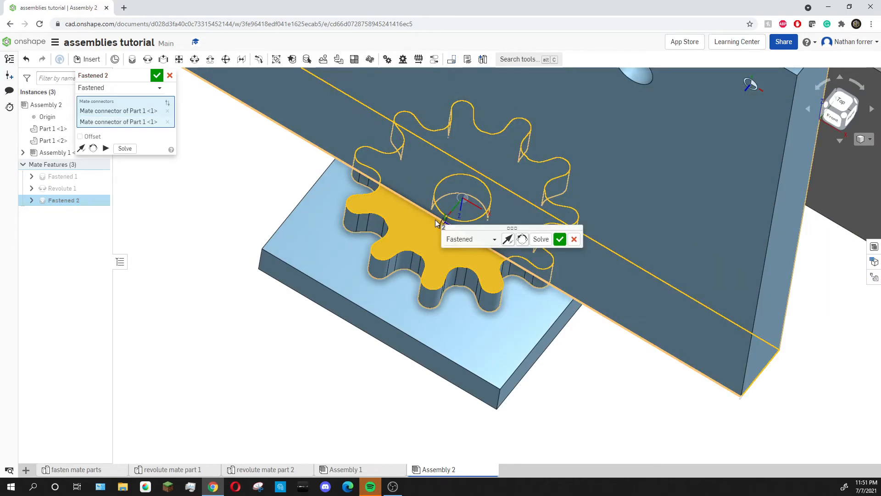
pyautogui.scroll(-5, 541, 305)
pyautogui.moveTo(672, 353); pyautogui.dragTo(663, 323, button='right')
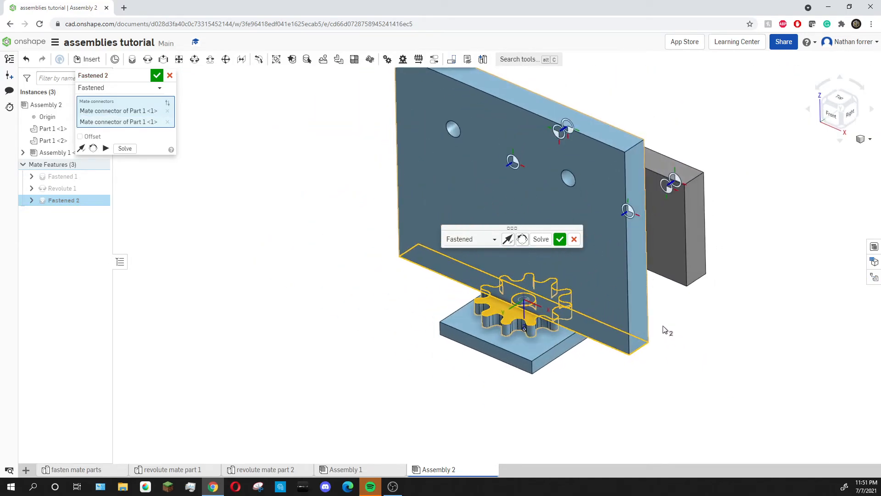
pyautogui.moveTo(670, 275); pyautogui.dragTo(623, 236, button='right')
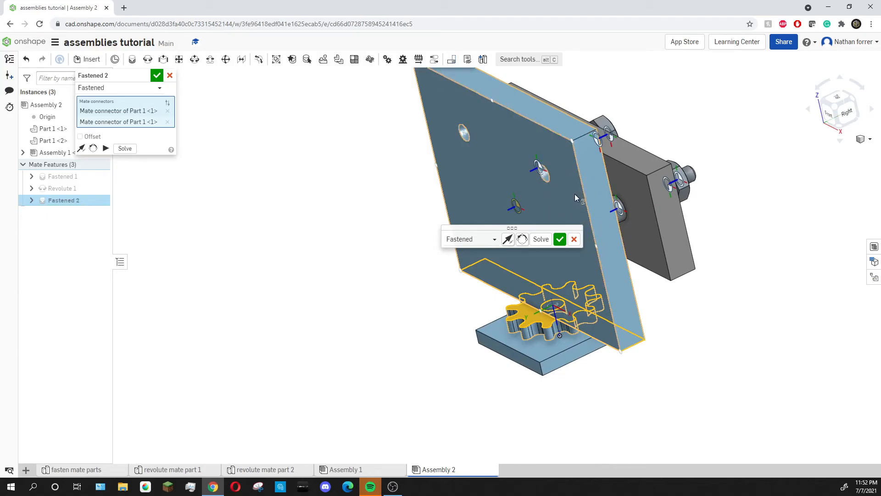
pyautogui.moveTo(730, 285); pyautogui.dragTo(648, 186, button='right')
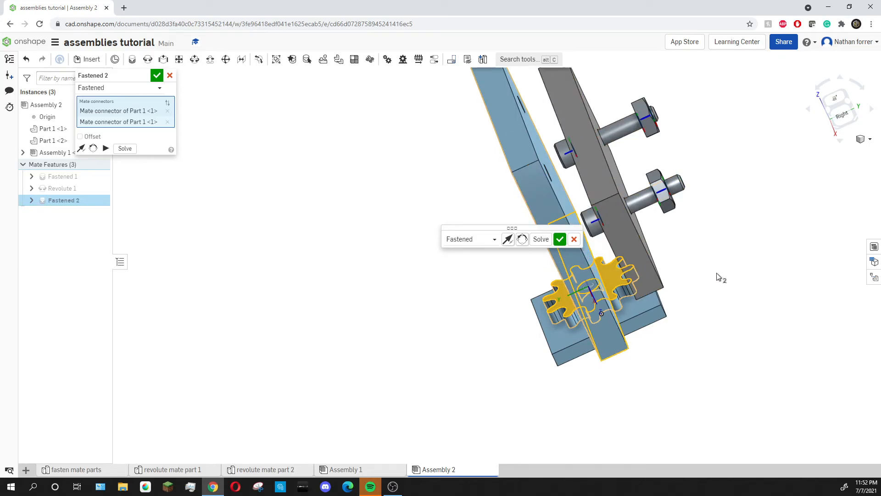
pyautogui.click(560, 239)
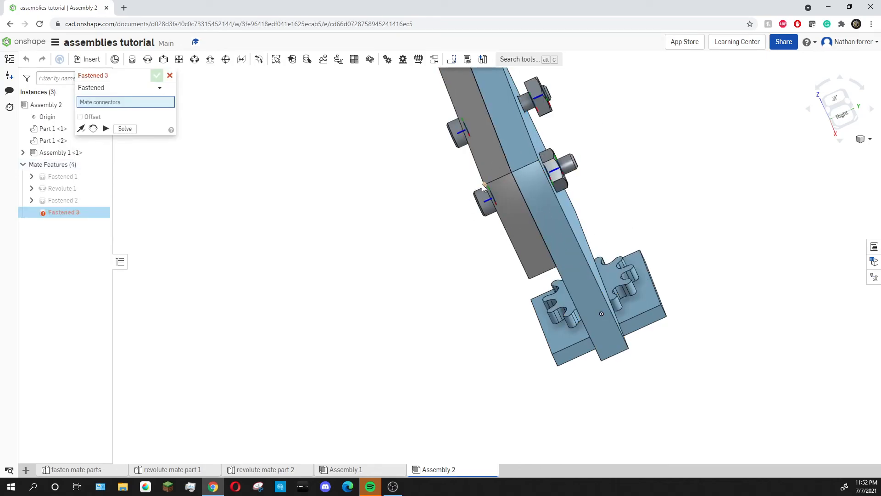
pyautogui.moveTo(409, 267); pyautogui.dragTo(419, 254, button='right')
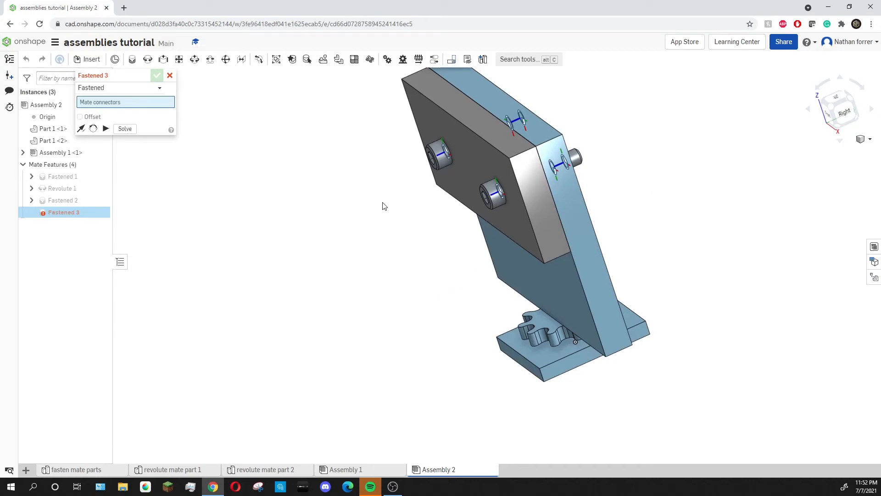
pyautogui.click(168, 75)
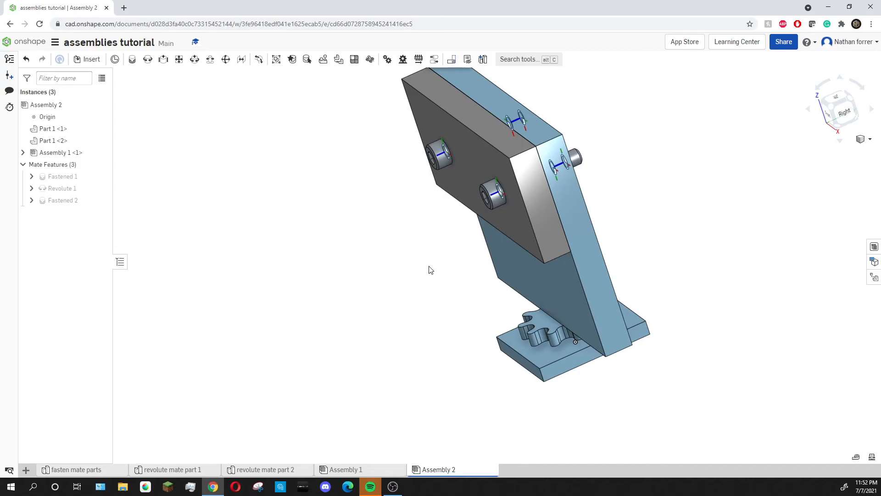
# - Move the attached Assembly 1 around the pin to test that it rotates together with the gear
pyautogui.moveTo(495, 325)
pyautogui.mouseDown(button='right')
pyautogui.moveTo(505, 320)
pyautogui.moveTo(495, 337)
pyautogui.mouseUp(button='right')
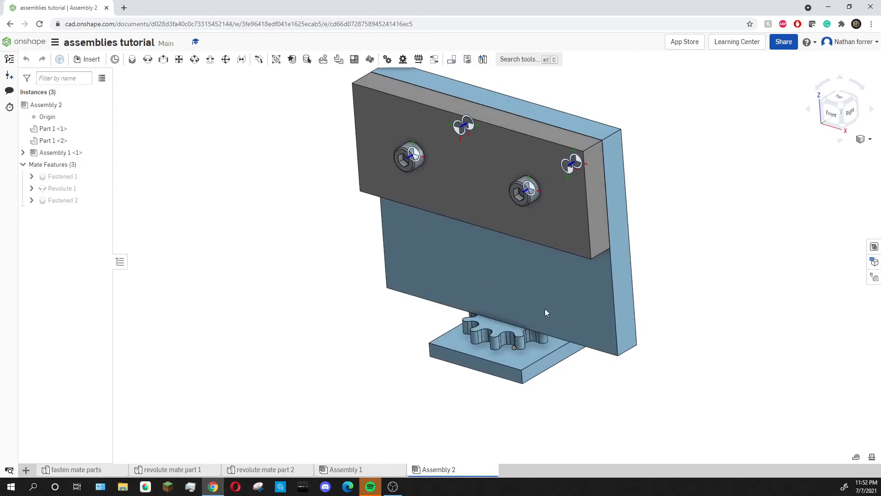
pyautogui.moveTo(489, 332); pyautogui.dragTo(466, 278)
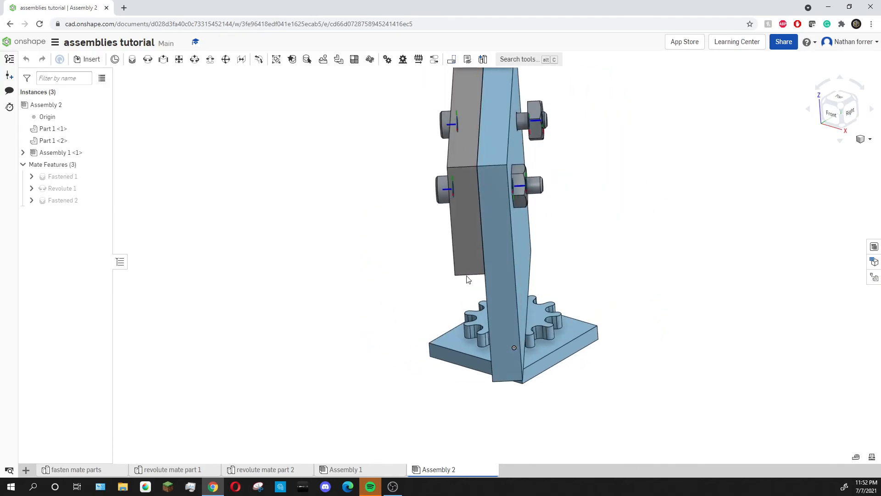
pyautogui.moveTo(517, 254); pyautogui.dragTo(541, 386)
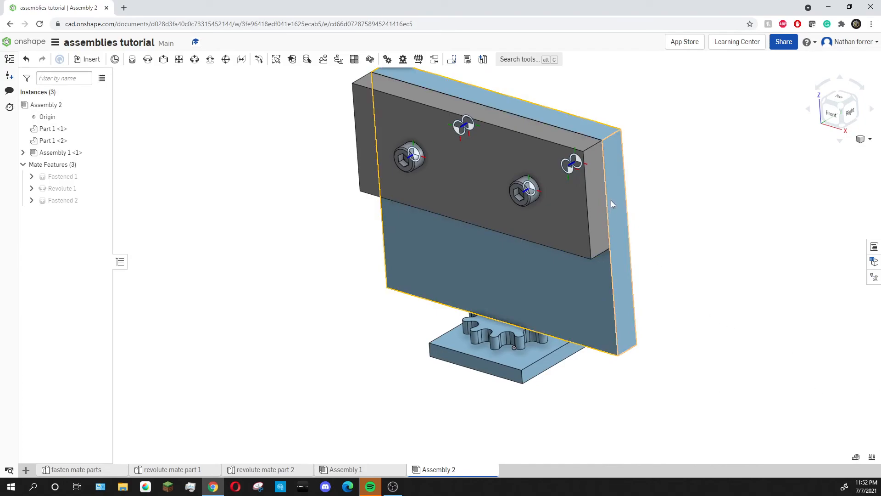
pyautogui.moveTo(612, 202); pyautogui.dragTo(834, 126)
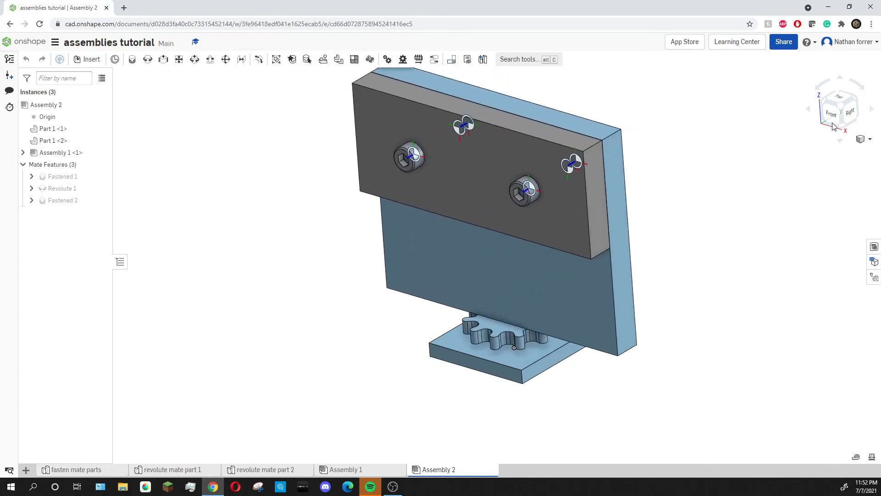